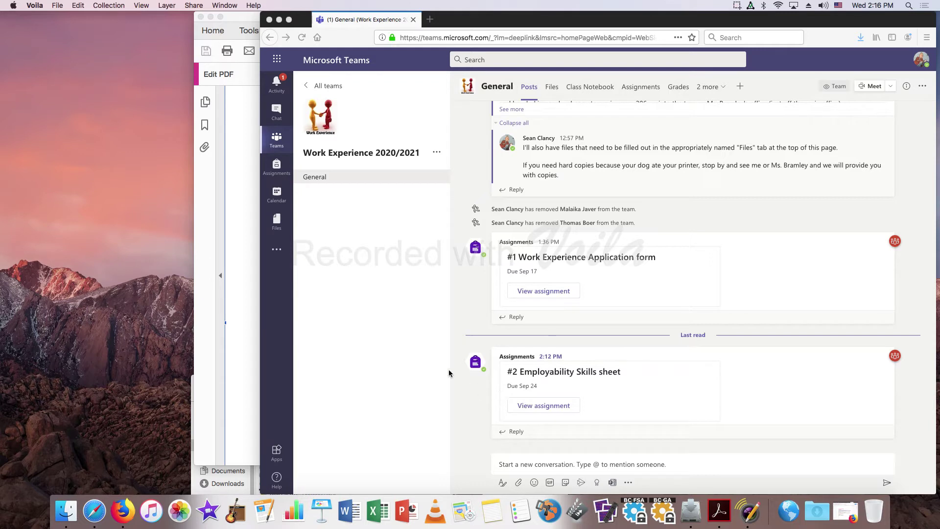
View the Employability Skills sheet assignment in Teams using Student view
left_click(541, 404)
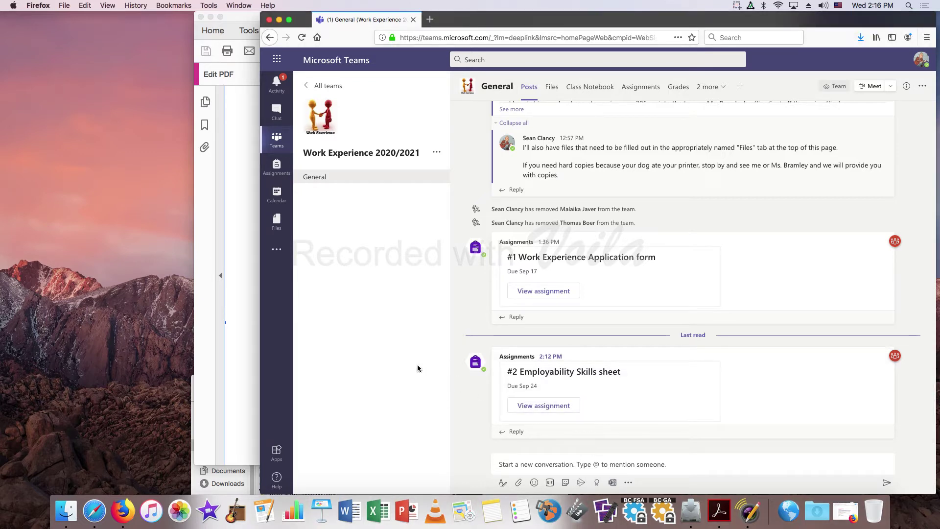
left_click(554, 410)
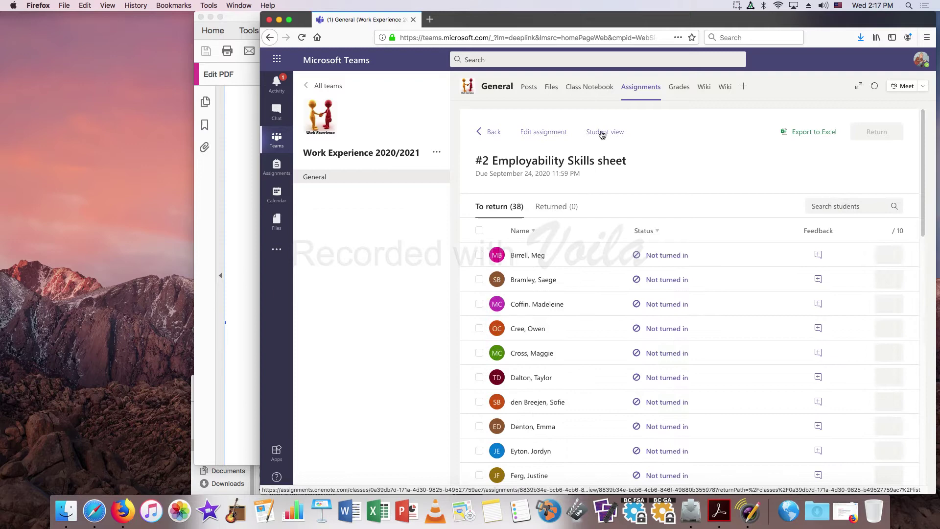
left_click(603, 133)
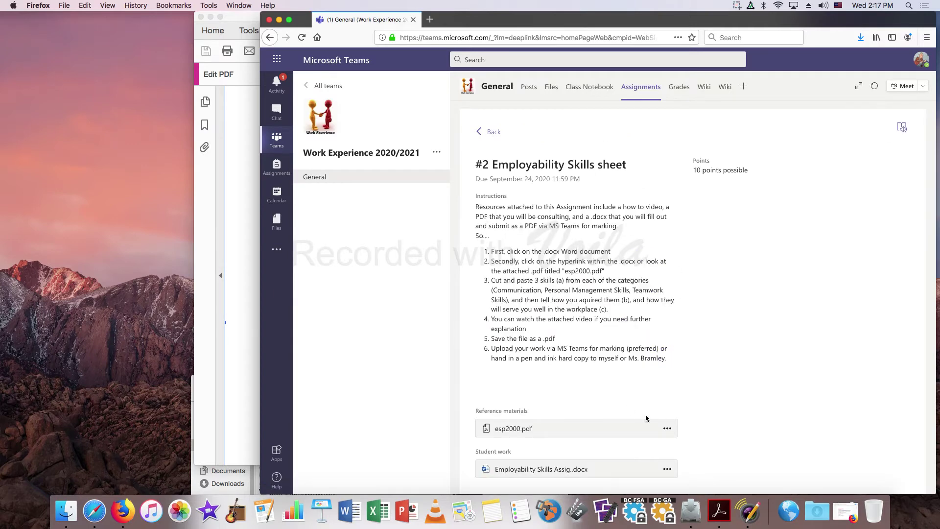
Download the esp2000.pdf reference file and have it opened in Adobe Acrobat beside Teams
left_click(667, 429)
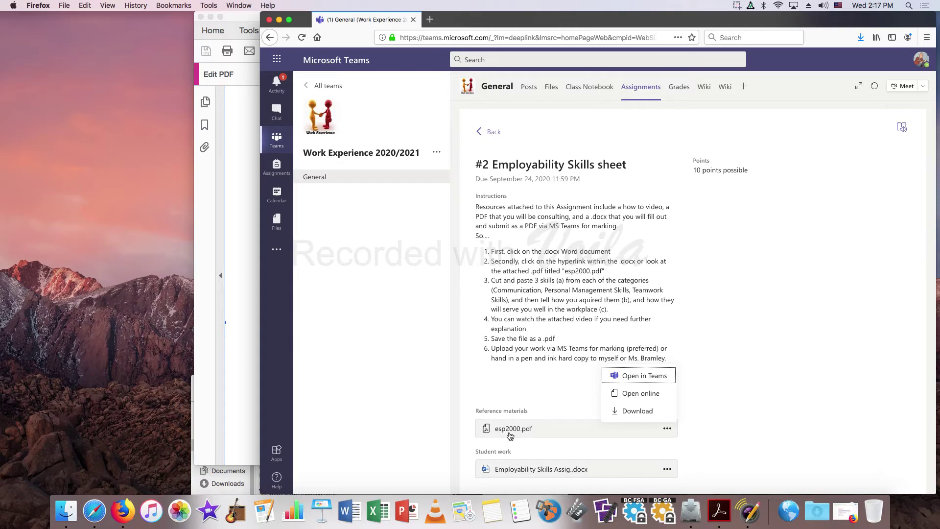
left_click(635, 413)
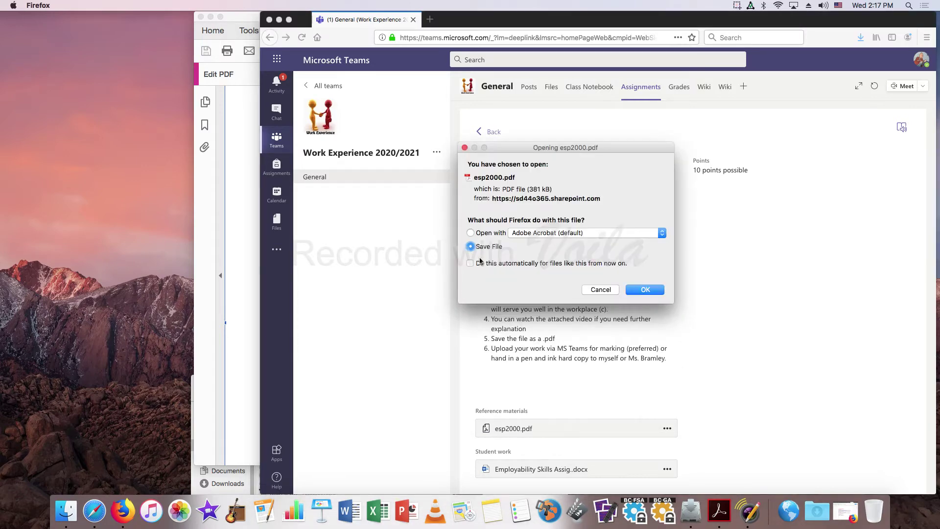
left_click(470, 233)
left_click(645, 289)
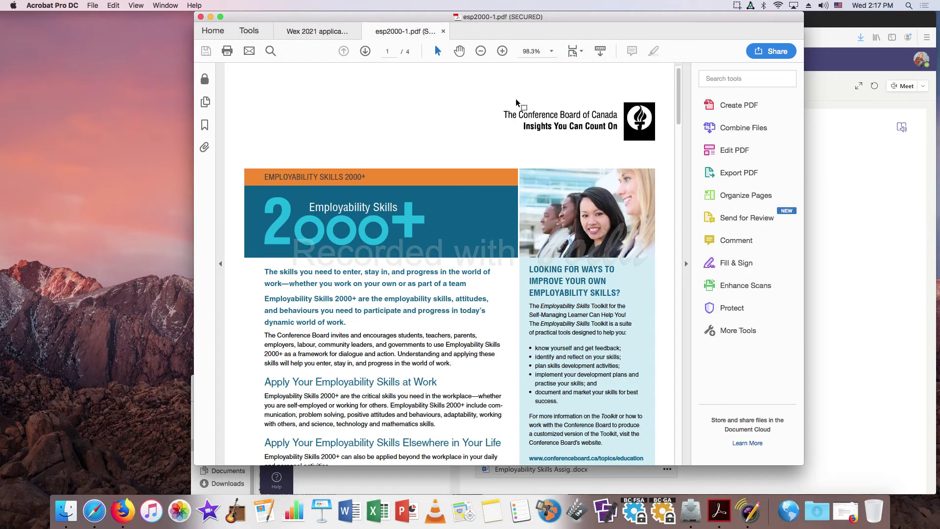
left_click_drag(565, 15, 350, 16)
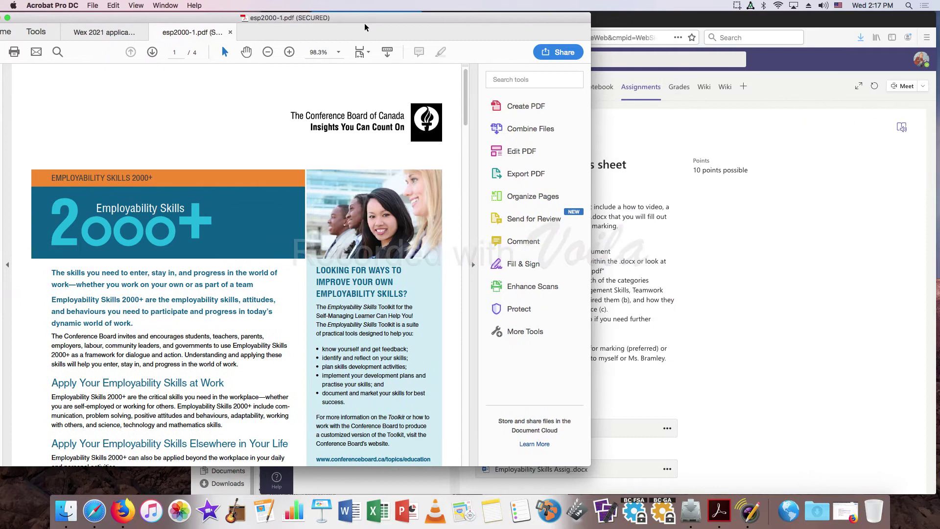
left_click(619, 473)
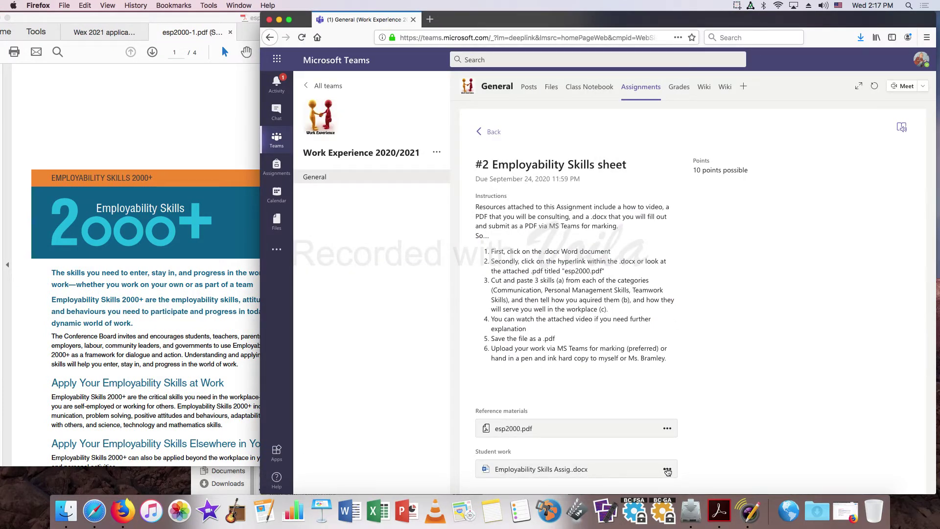
Open the student work Employability Skills Assignment .docx in Word Online
left_click(667, 468)
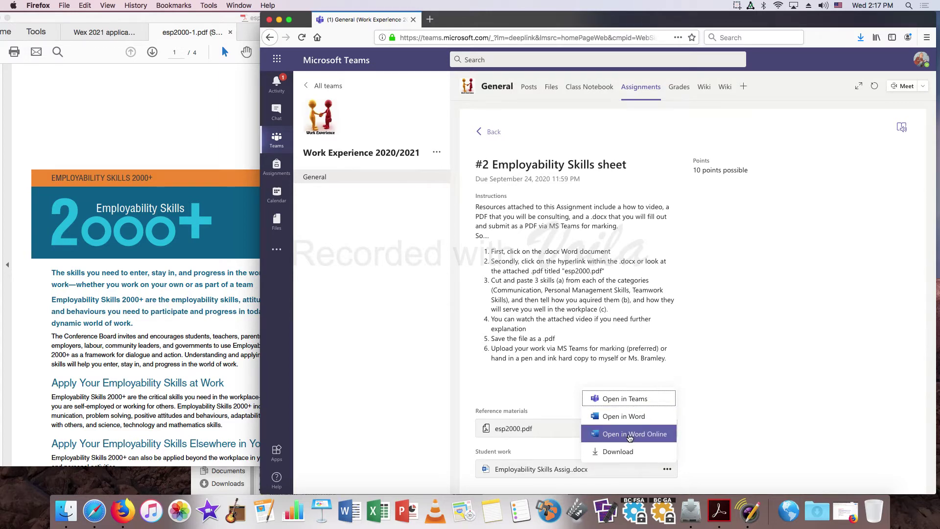
left_click(629, 435)
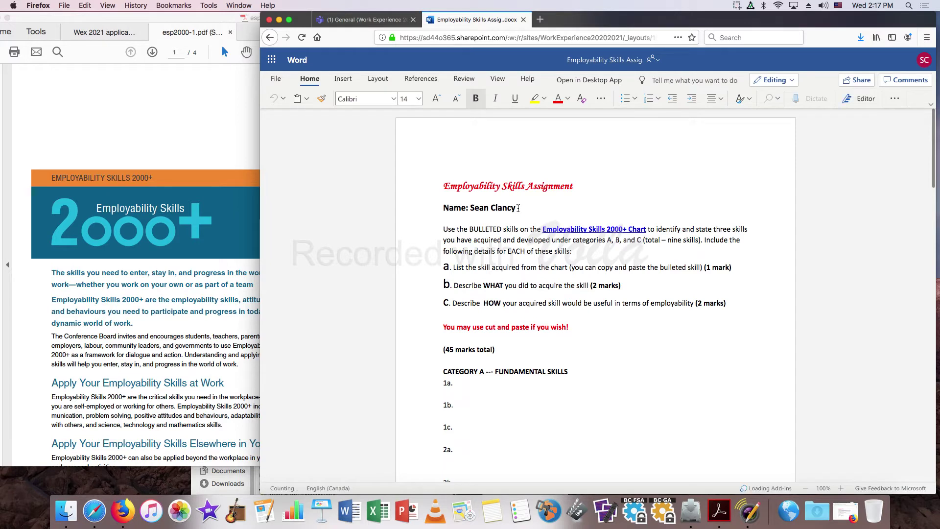
Erase the existing name on the Name line and place the cursor at answer 1a
key("BackSpace")
key("BackSpace")
key("BackSpace")
key("BackSpace")
key("BackSpace")
key("BackSpace")
key("BackSpace")
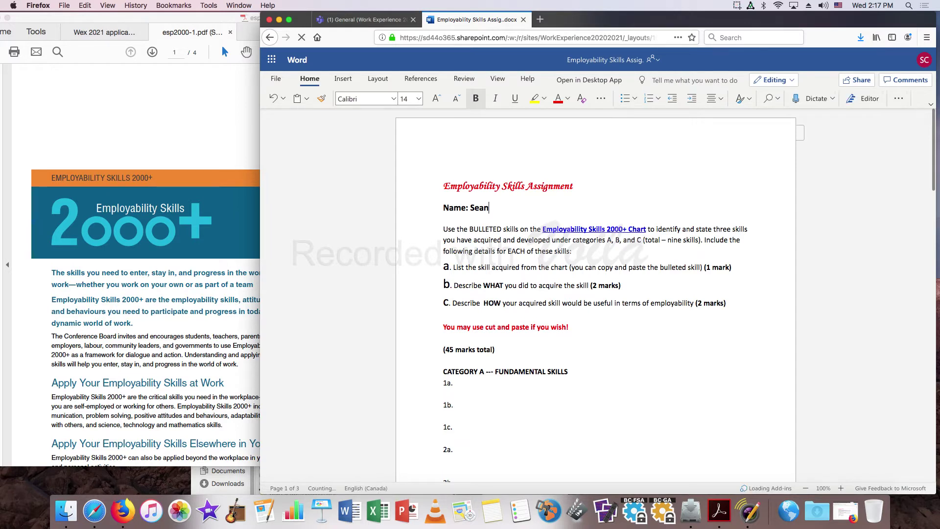
key("BackSpace")
key("BackSpace")
key("BackSpace")
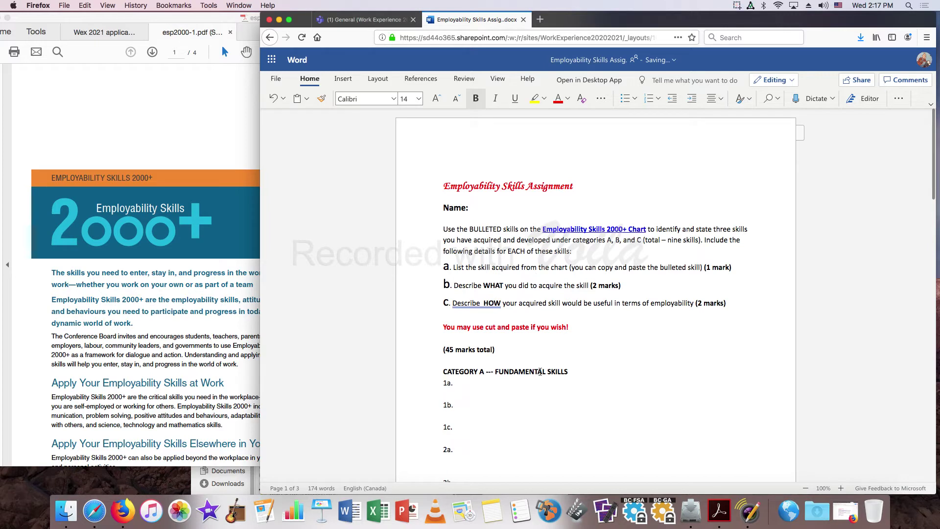
left_click(459, 383)
Copy the 'share information using a range of… technologies' bullet from the PDF and return to Word
left_click(164, 115)
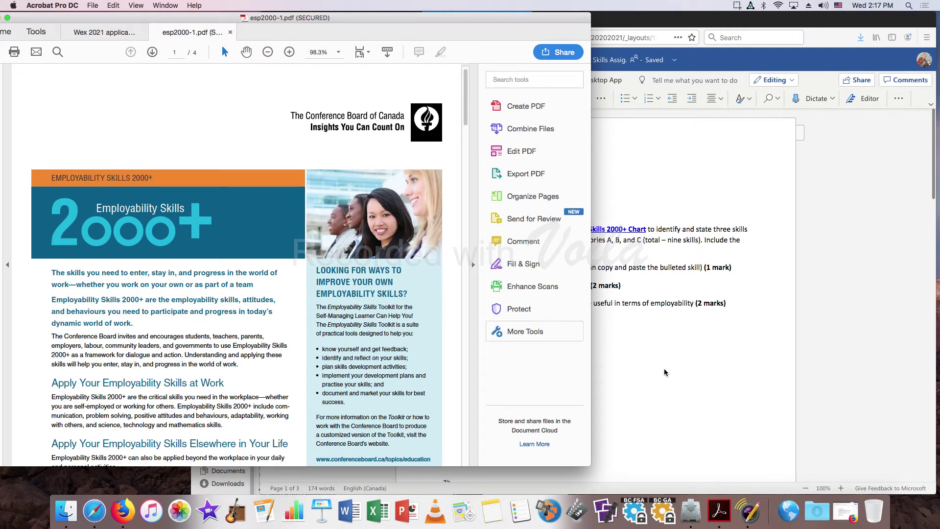
scroll(250, 362, "down", 2)
scroll(250, 363, "down", 4)
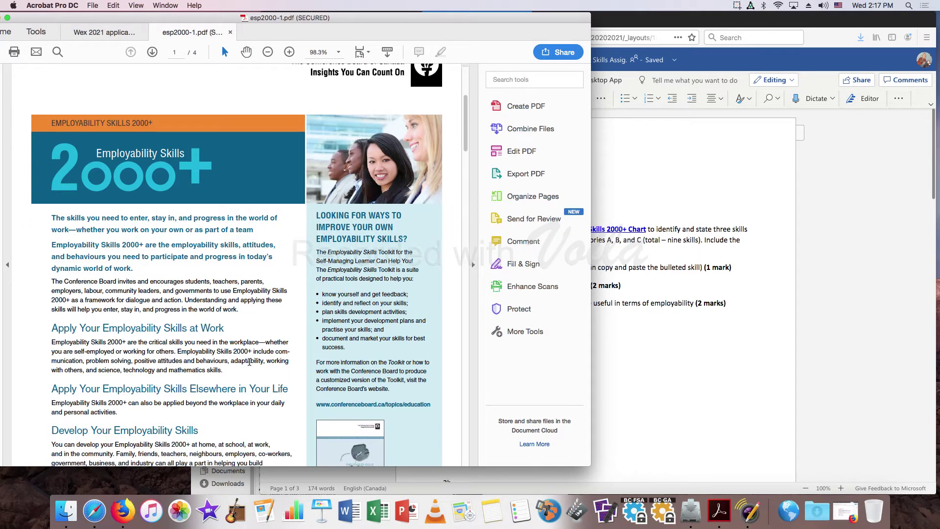
scroll(248, 361, "down", 2)
scroll(249, 360, "down", 1)
scroll(249, 360, "down", 1)
scroll(248, 361, "down", 5)
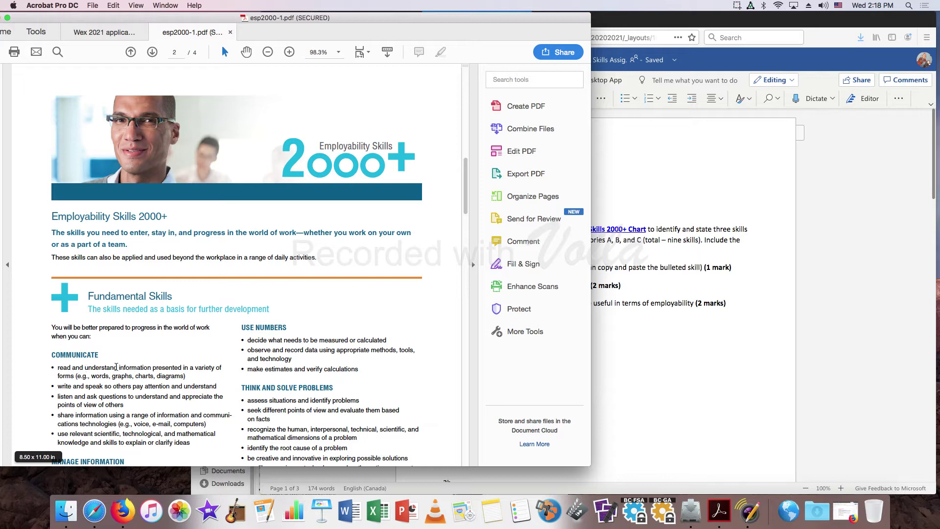
scroll(133, 365, "down", 2)
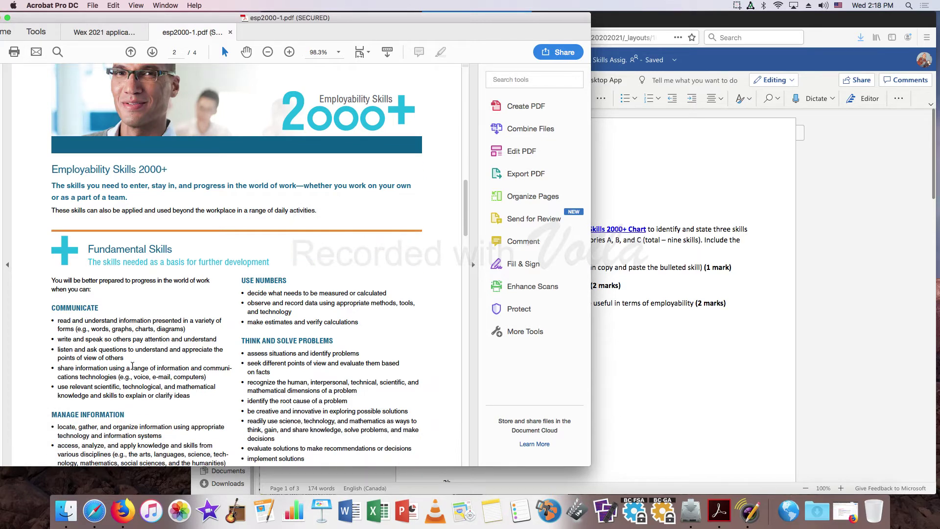
scroll(132, 366, "down", 1)
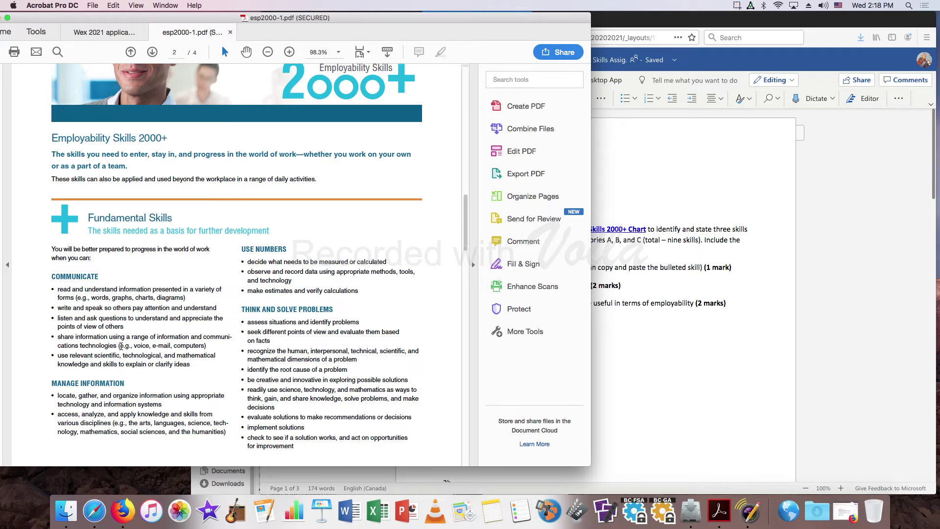
left_click_drag(119, 345, 58, 337)
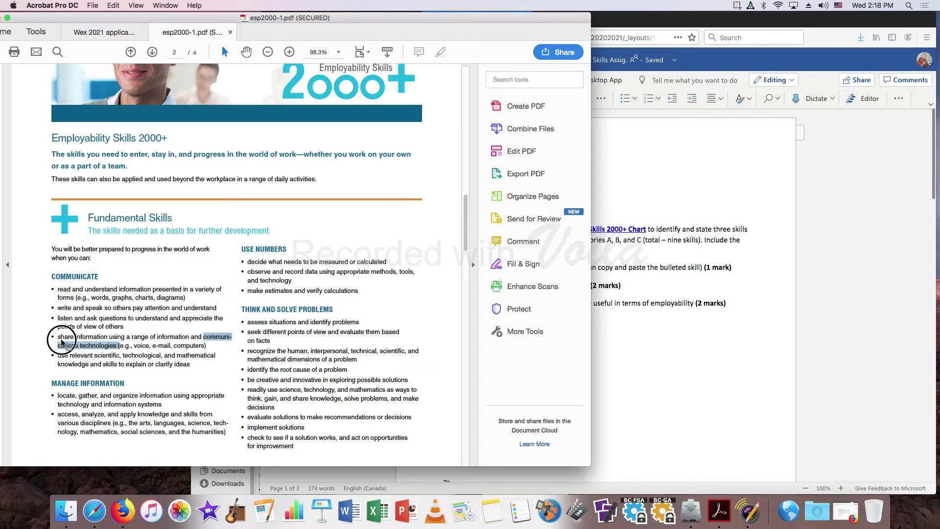
key("super+c")
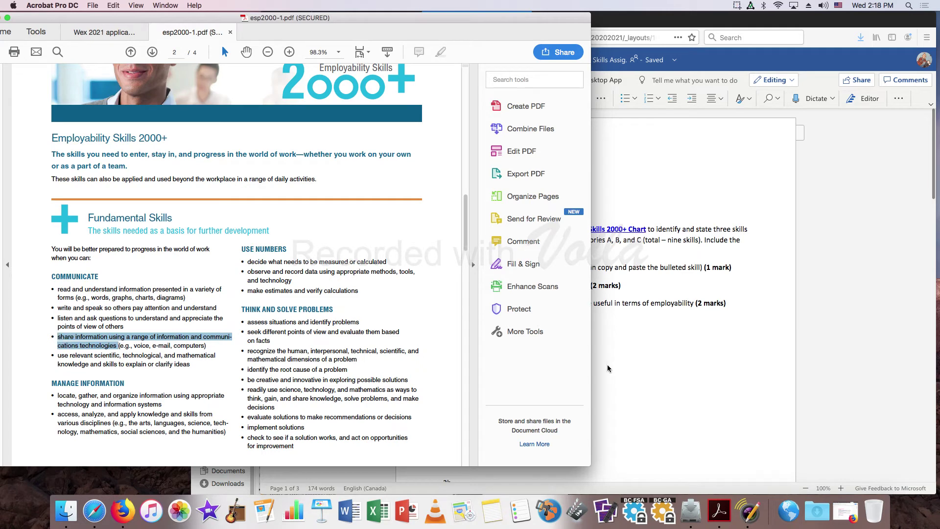
left_click(645, 360)
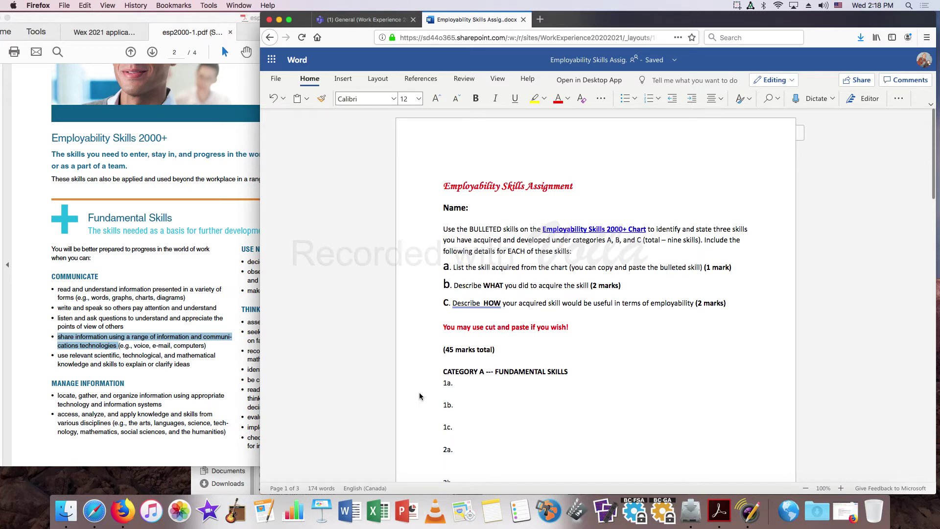
Paste the communications skill as answer 1a, fix the stray lowercase s, and start answer 1b
key("super+v")
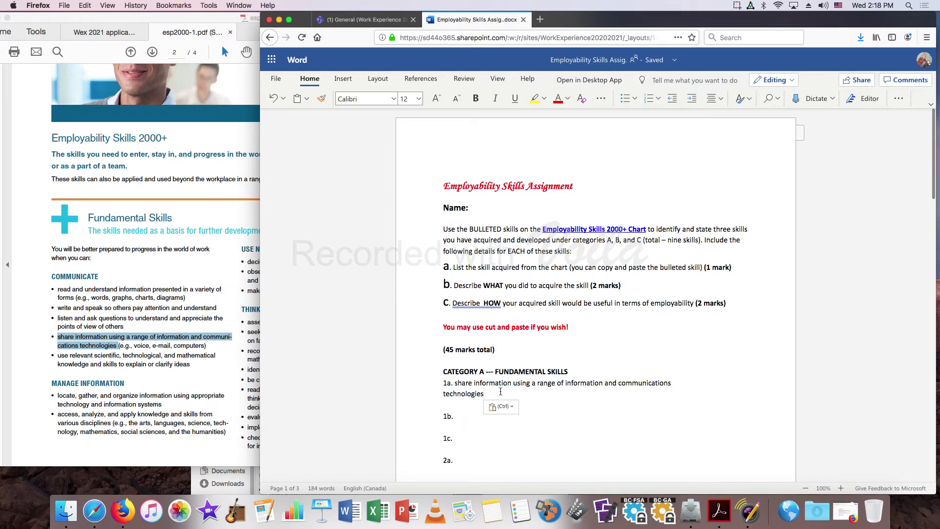
left_click(458, 382)
key("BackSpace")
type("S")
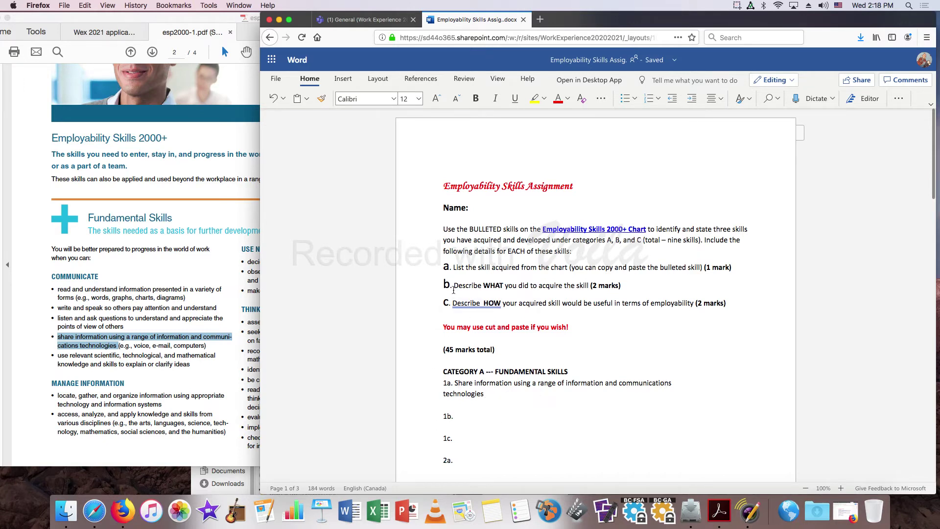
left_click(457, 416)
type("I")
type(" read a l")
type("ot of books")
type(" and online ")
type("article")
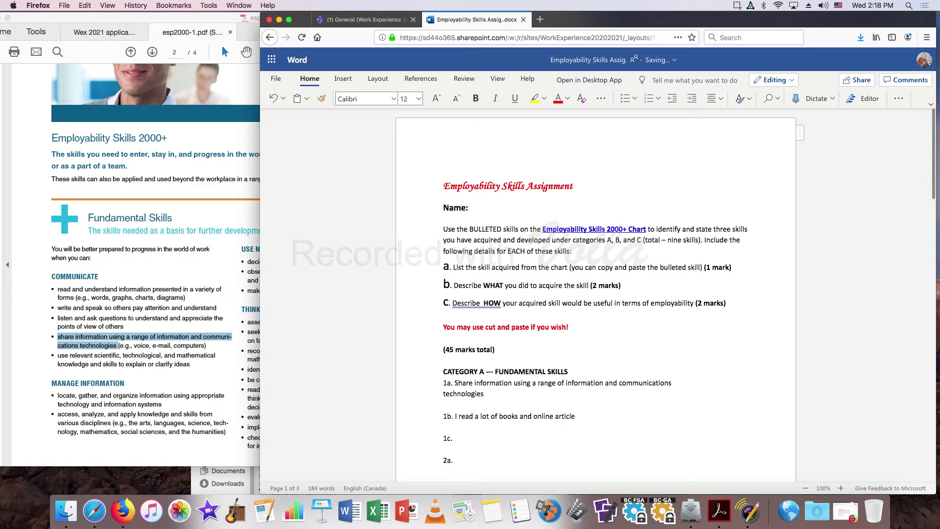
type("s and exper")
type("imented wit")
type("h software")
type("I can e")
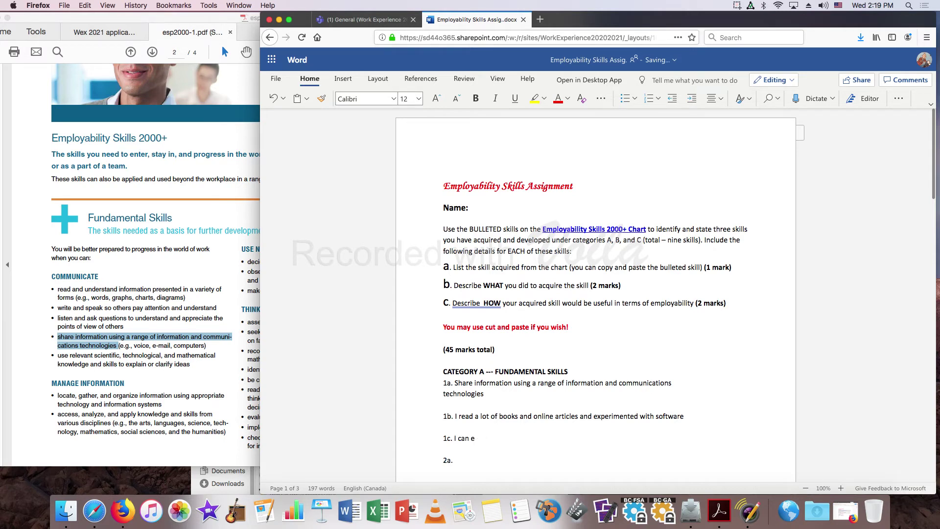
type("fficientl")
type("y")
Correct the misspelled word in answer 1c to 'efficiently' using the spelling suggestion
right_click(494, 440)
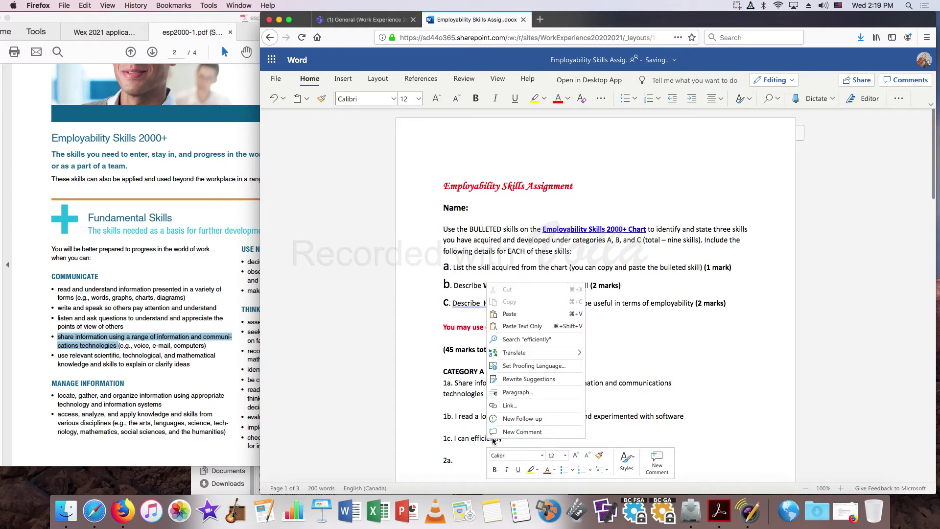
left_click(606, 441)
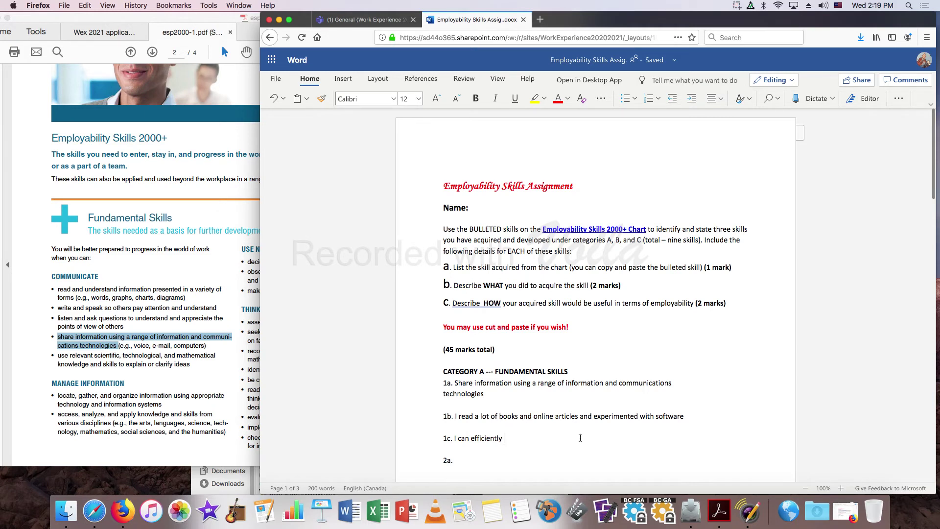
type("communi")
type("cate to a ")
type("large audi")
type("ence")
scroll(488, 406, "down", 5)
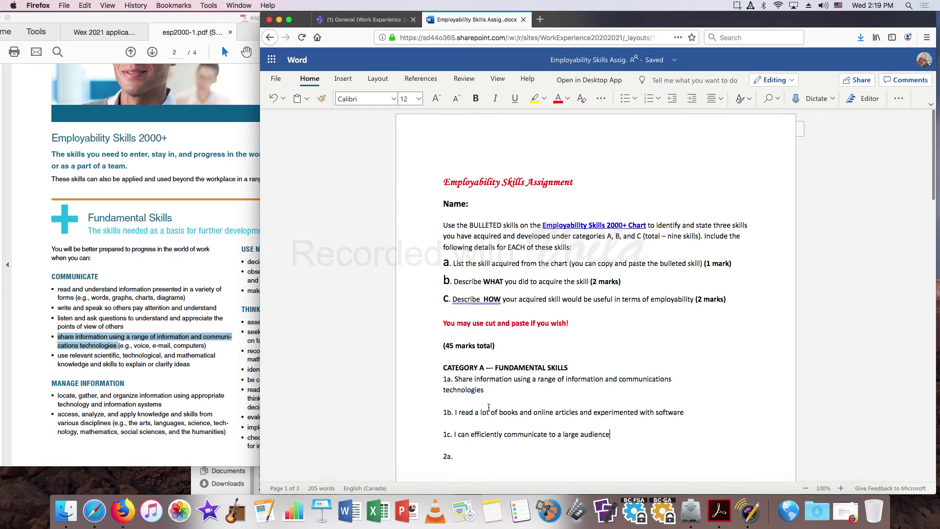
left_click(77, 414)
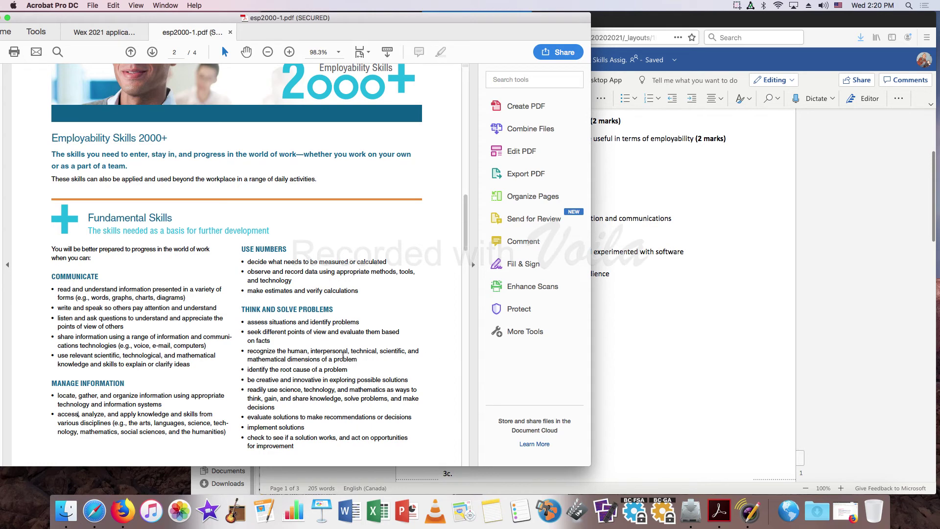
left_click(643, 357)
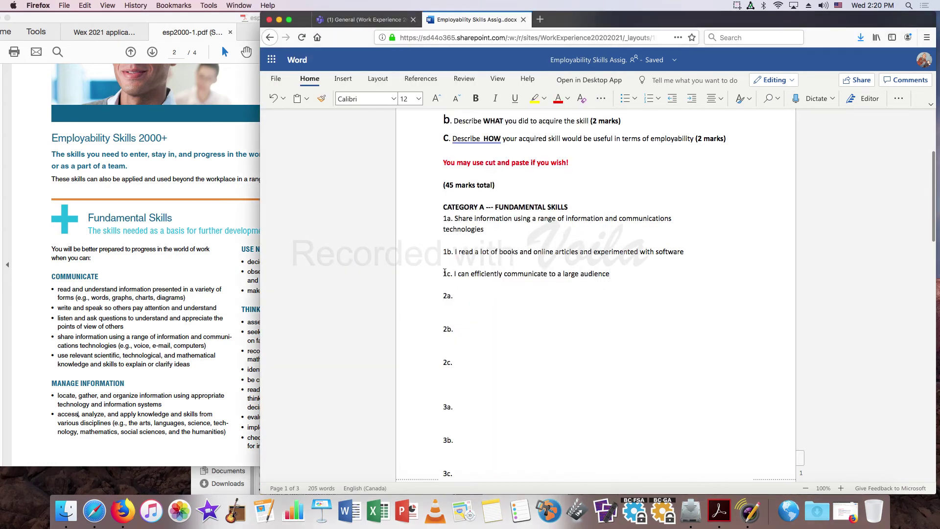
left_click(490, 409)
scroll(489, 410, "down", 5)
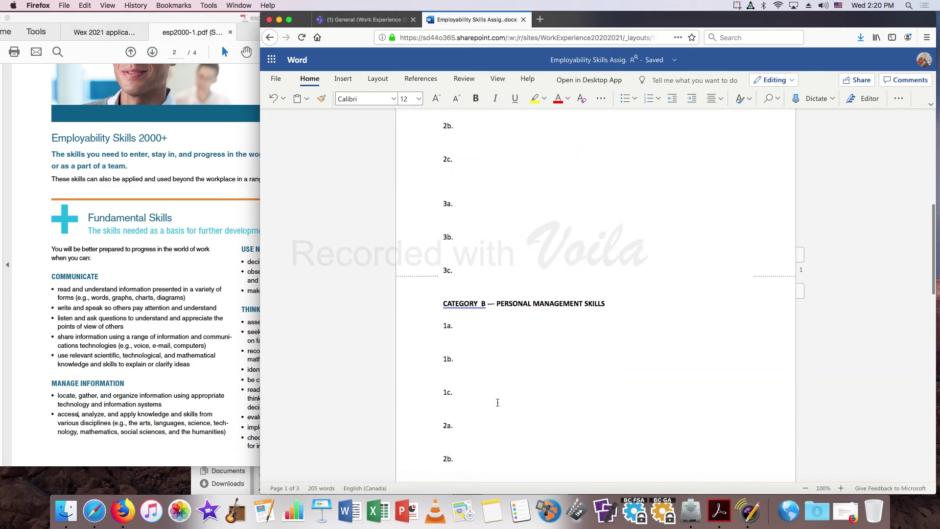
scroll(123, 372, "down", 2)
scroll(123, 372, "down", 5)
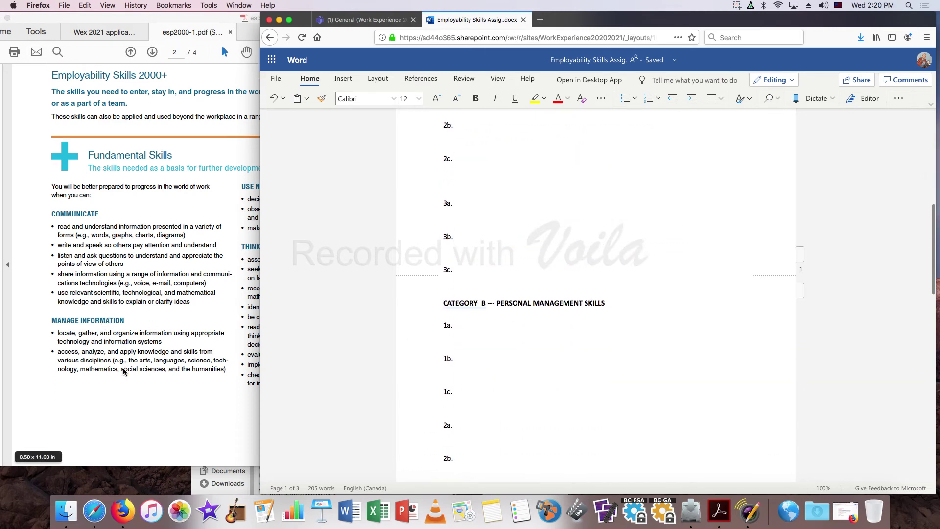
scroll(124, 371, "up", 1)
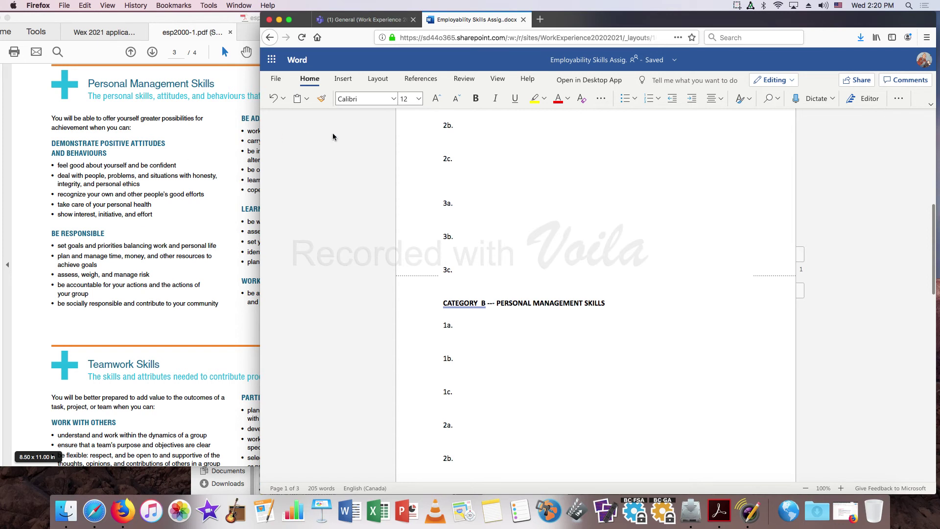
scroll(468, 202, "up", 2)
scroll(469, 203, "up", 3)
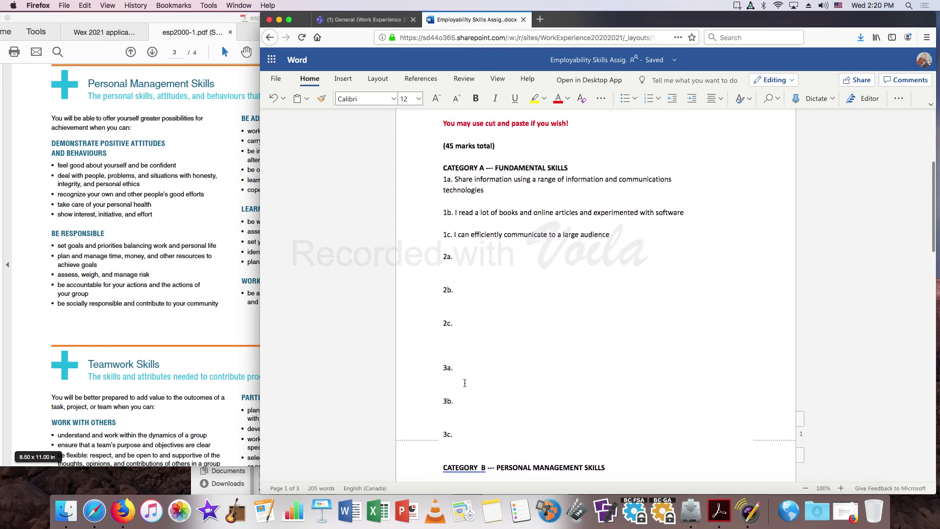
scroll(464, 382, "down", 5)
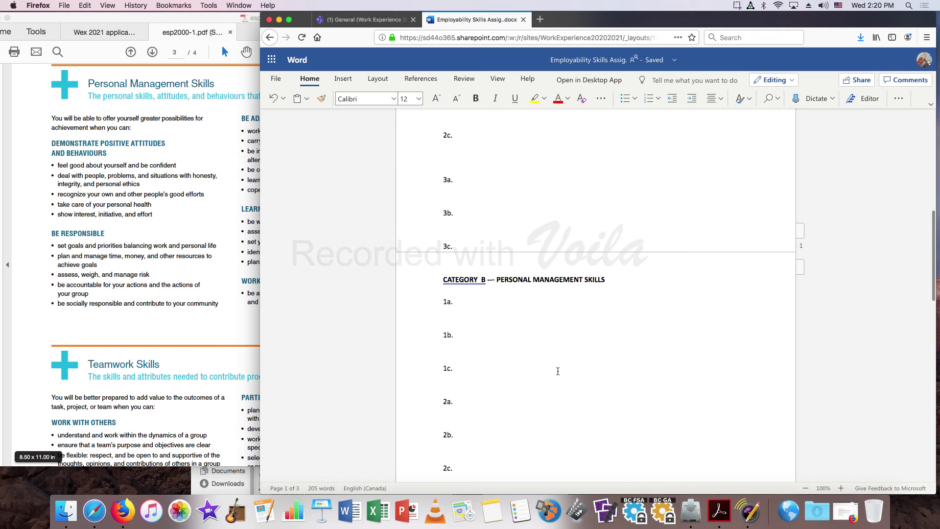
scroll(509, 357, "down", 3)
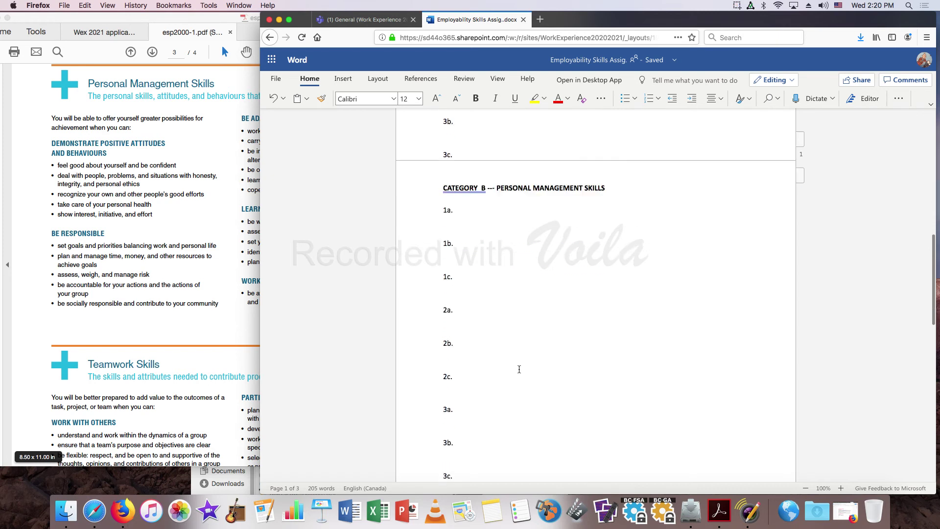
scroll(518, 369, "down", 3)
scroll(518, 370, "down", 3)
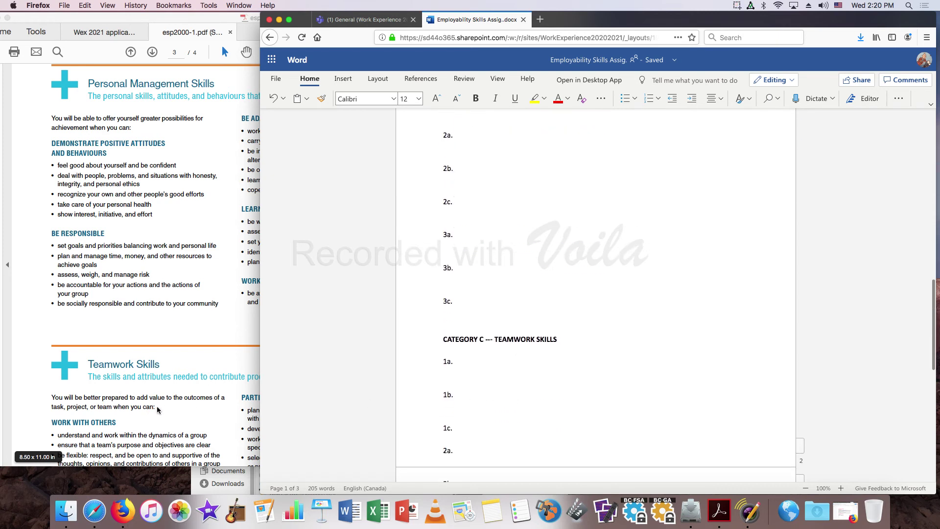
Show the File > Save As page with save, rename and download-a-copy options
left_click(277, 78)
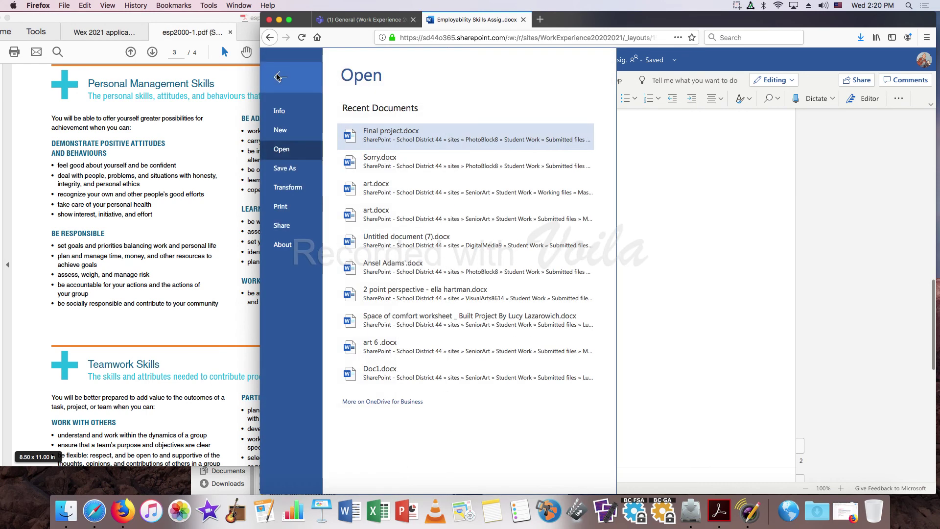
left_click(287, 169)
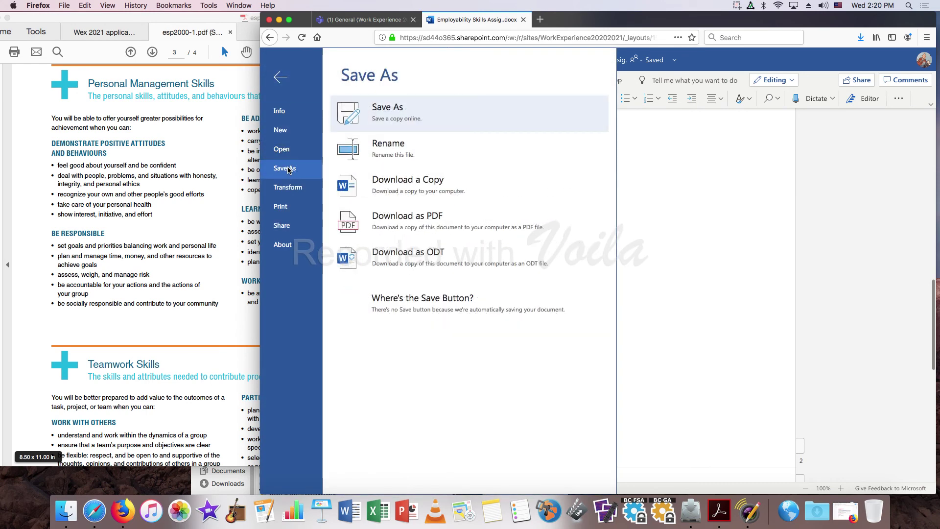